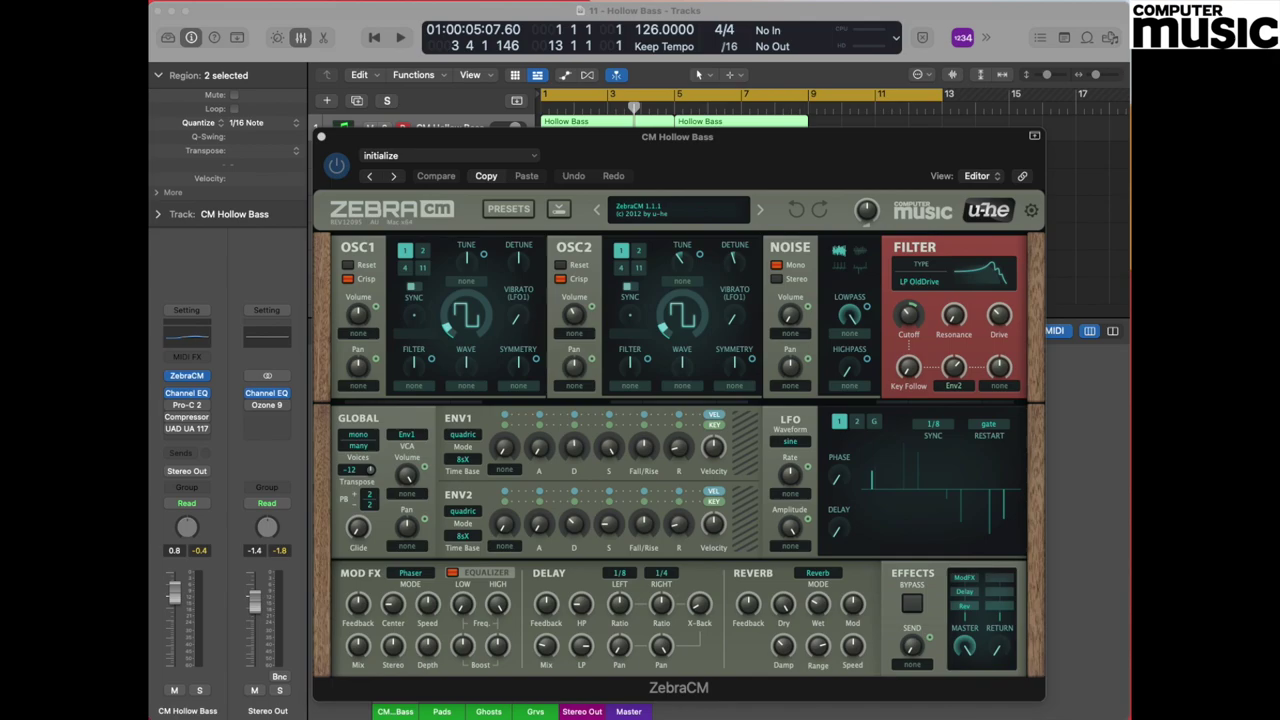
- Load Zebra CM's init preset for plain saw oscillators and an LP 12dB filter
{"action": "left_click", "coordinate": [710, 153]}
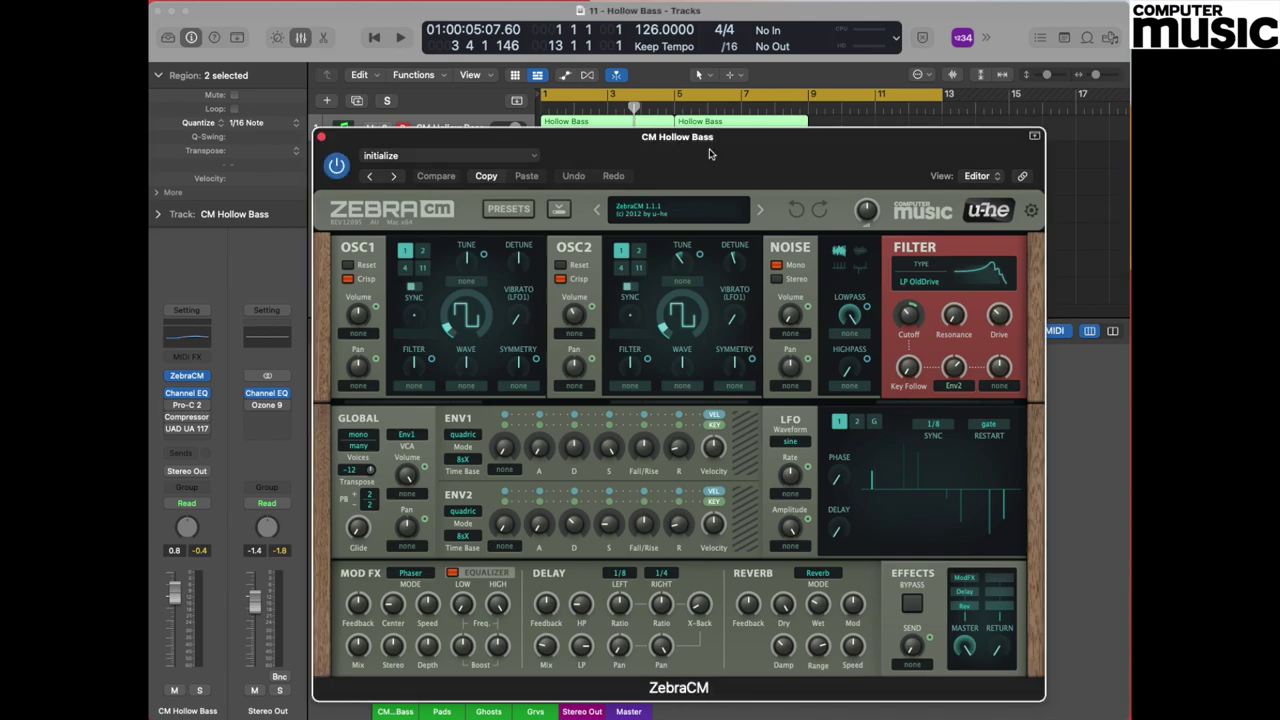
{"action": "left_click", "coordinate": [663, 212]}
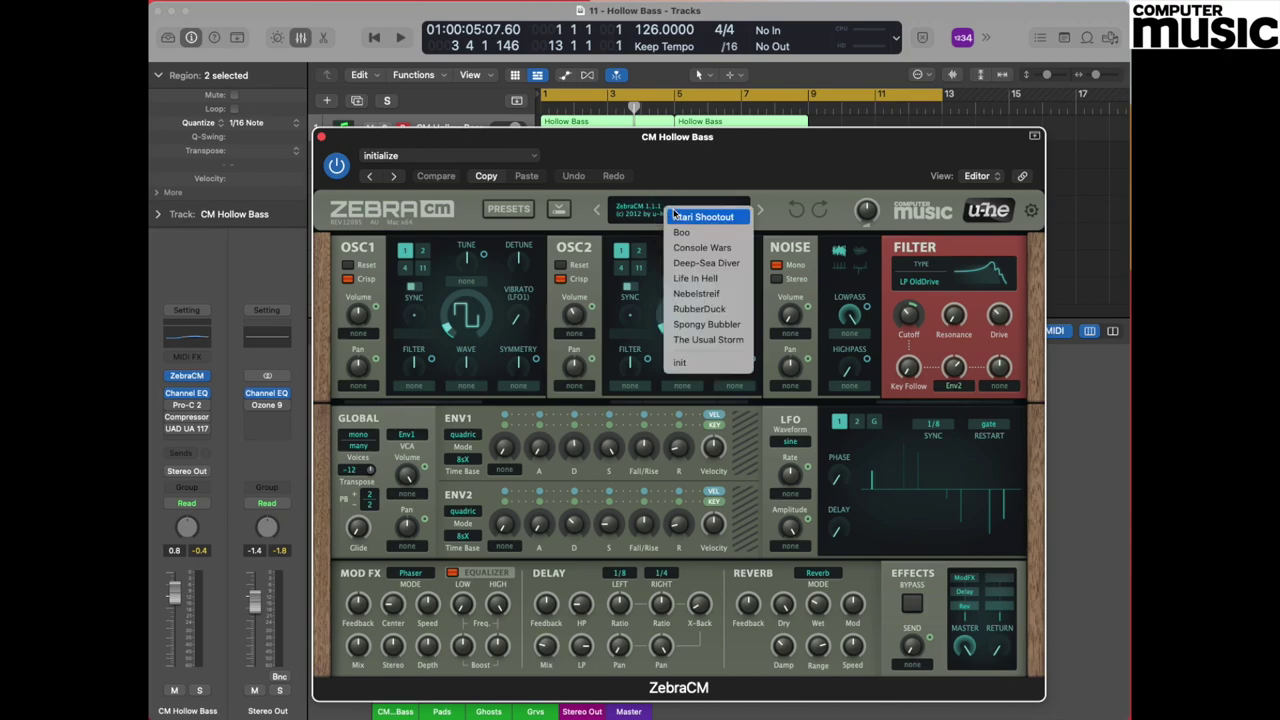
{"action": "left_click", "coordinate": [693, 364]}
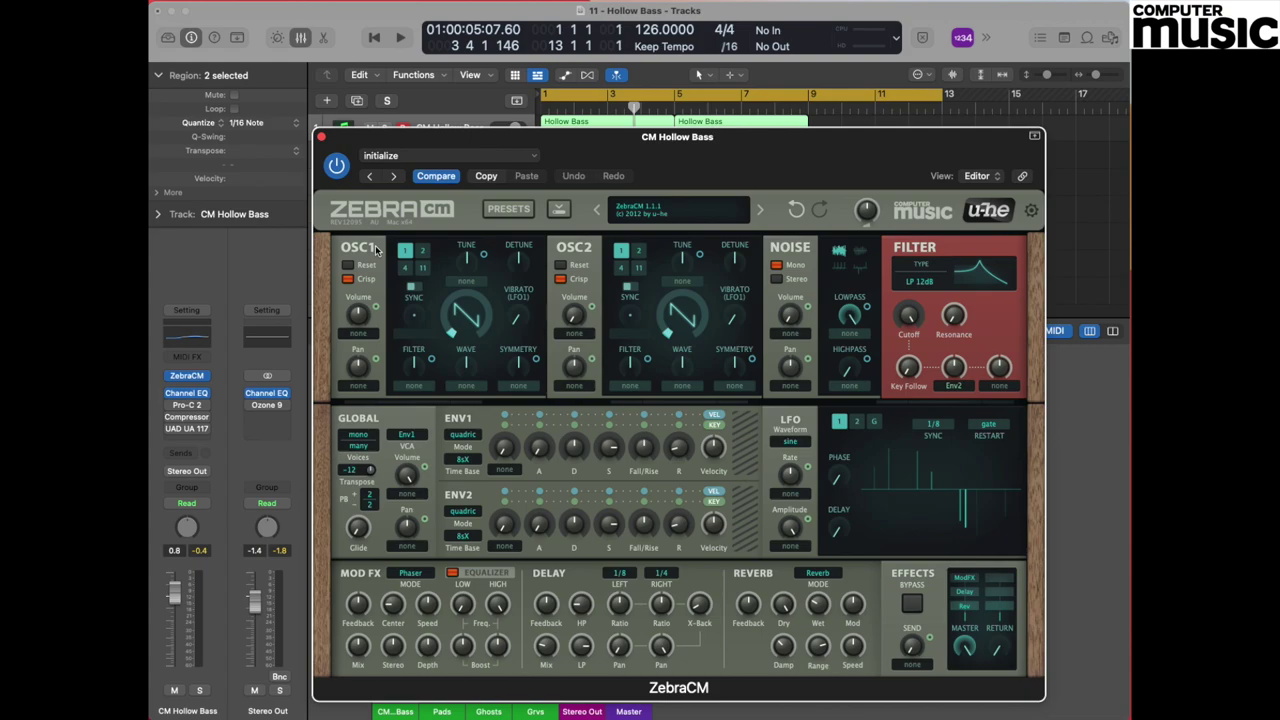
- Raise the OSC1 and OSC2 Wave knobs to morph both from saw to square waves
{"action": "mouse_move", "coordinate": [474, 317]}
{"action": "left_click", "coordinate": [466, 318]}
{"action": "left_click_drag", "start_coordinate": [466, 318], "coordinate": [470, 308]}
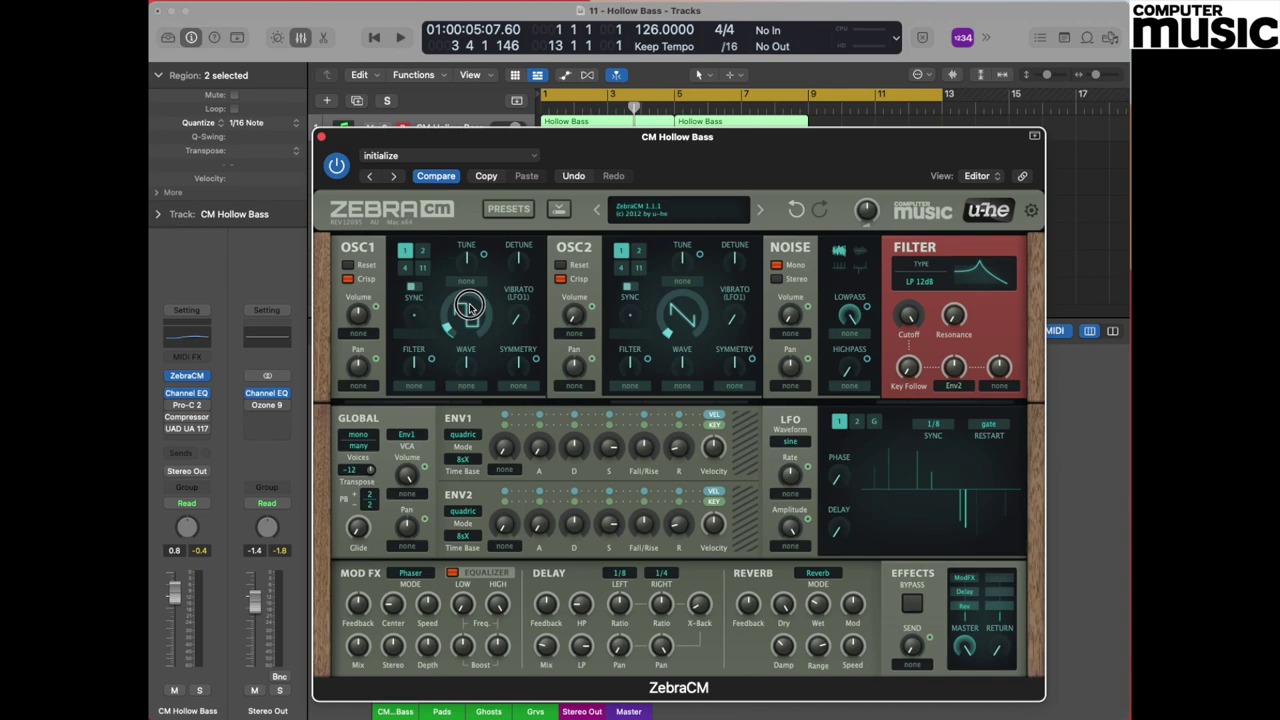
{"action": "left_click", "coordinate": [468, 307]}
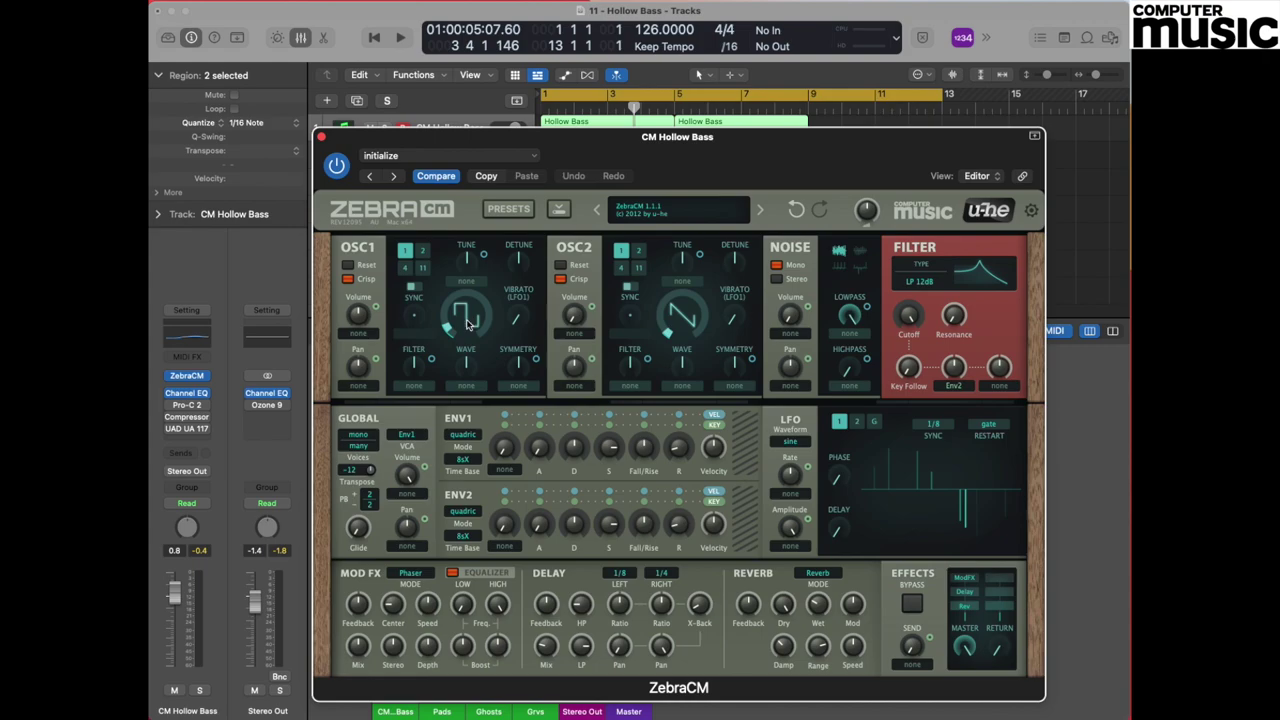
{"action": "left_click", "coordinate": [684, 318]}
{"action": "left_click_drag", "start_coordinate": [686, 320], "coordinate": [688, 305]}
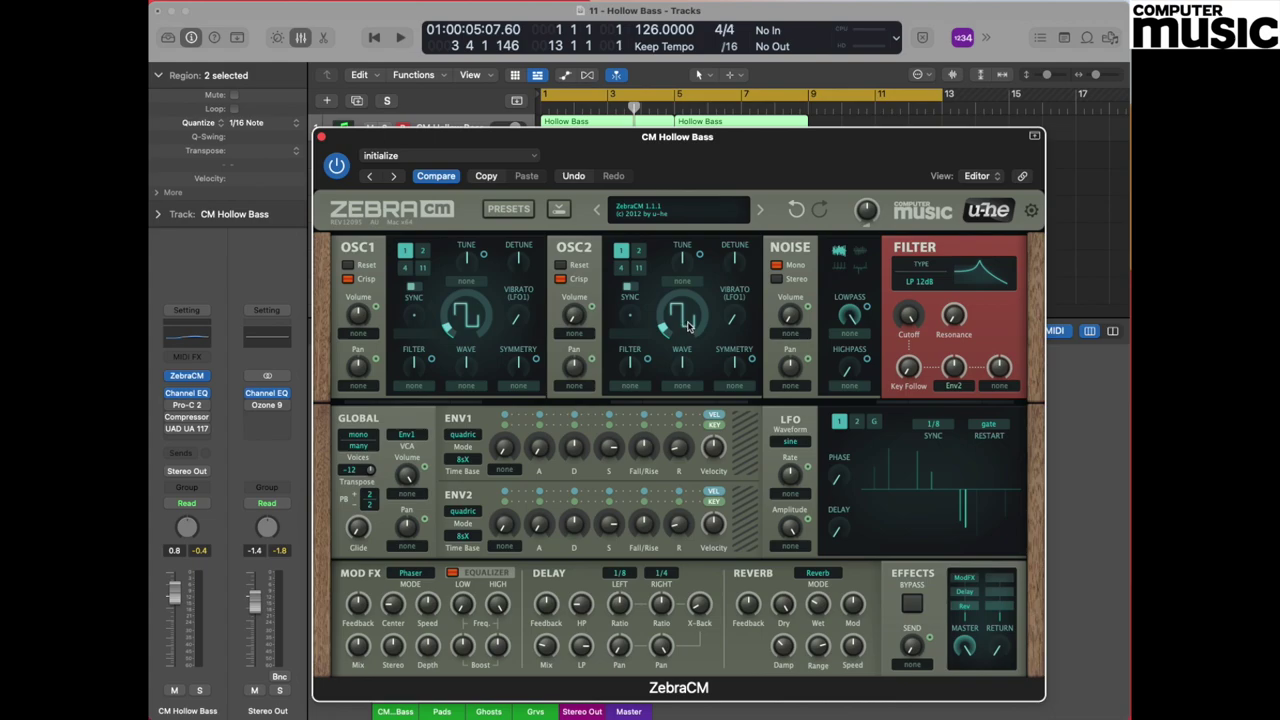
- Set oscillator 2's tune to -10 and detune to -5, then raise its volume to 50
{"action": "mouse_move", "coordinate": [703, 253]}
{"action": "left_click_drag", "start_coordinate": [684, 260], "coordinate": [682, 286]}
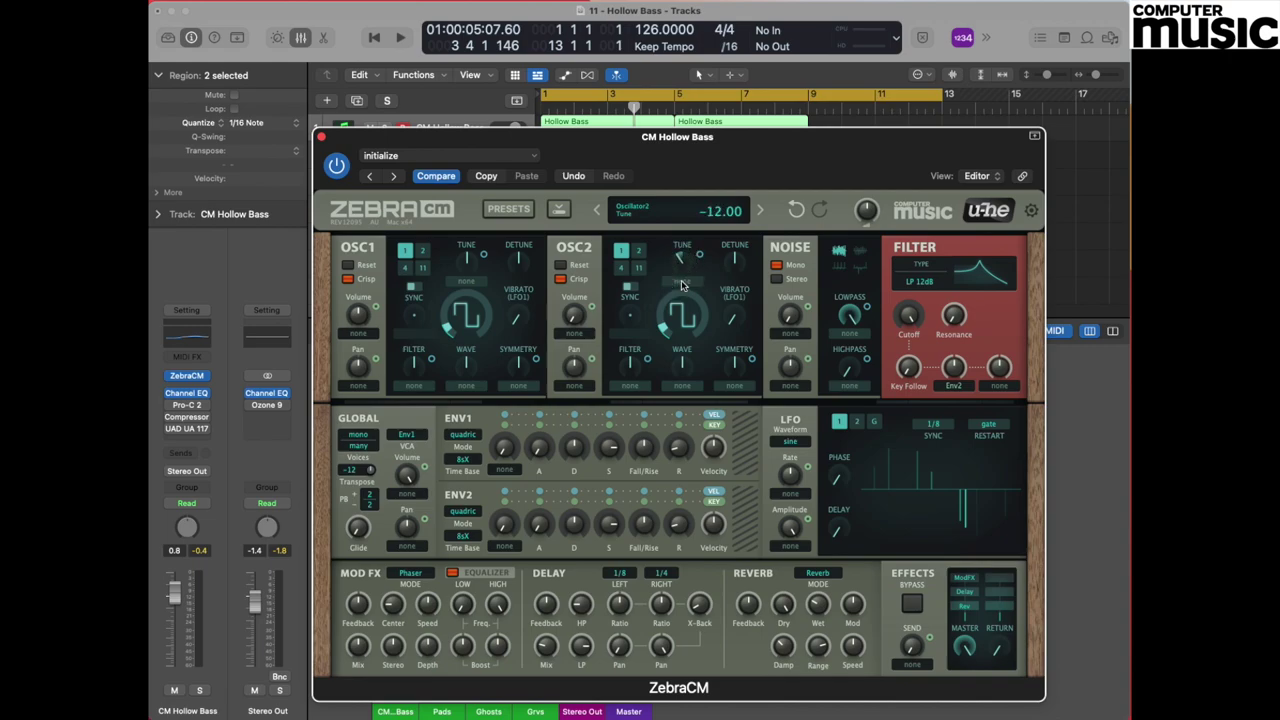
{"action": "left_click", "coordinate": [737, 260]}
{"action": "left_click_drag", "start_coordinate": [737, 260], "coordinate": [735, 274]}
{"action": "left_click_drag", "start_coordinate": [578, 320], "coordinate": [578, 247]}
- Change the filter type to LP OldDrive
{"action": "mouse_move", "coordinate": [697, 337]}
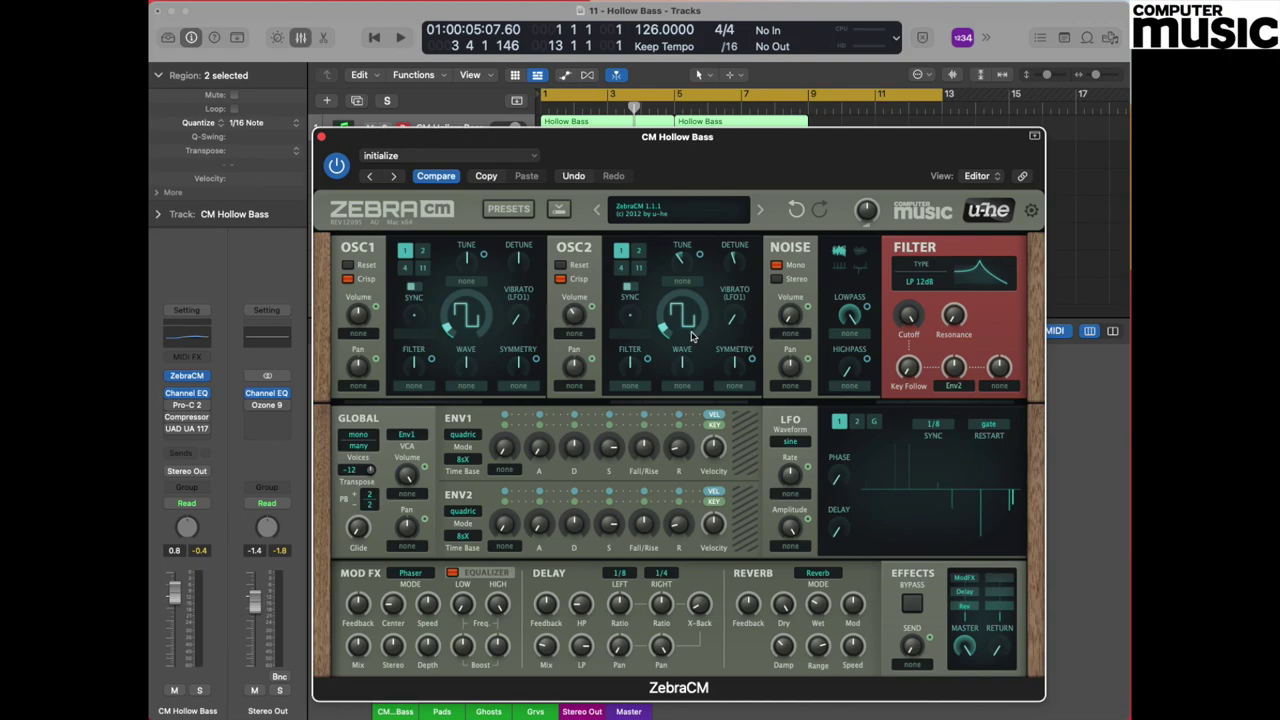
{"action": "mouse_move", "coordinate": [950, 312]}
{"action": "left_click", "coordinate": [928, 283]}
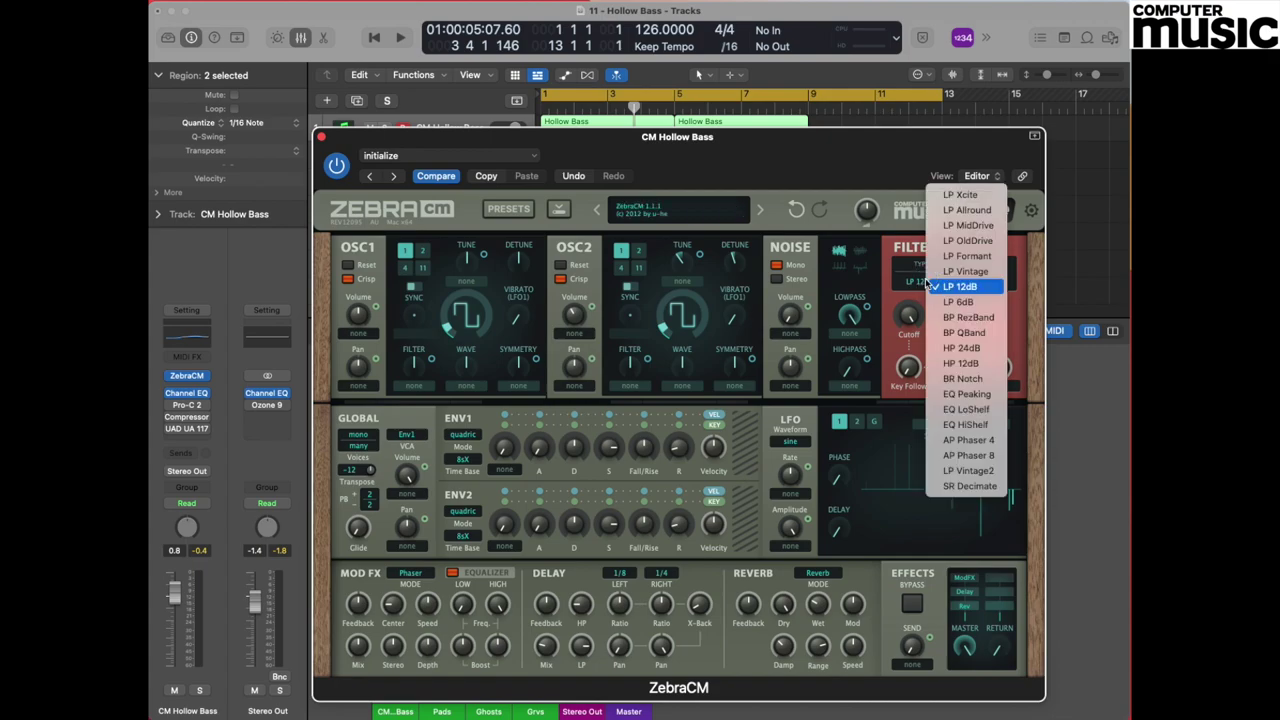
{"action": "left_click", "coordinate": [965, 242]}
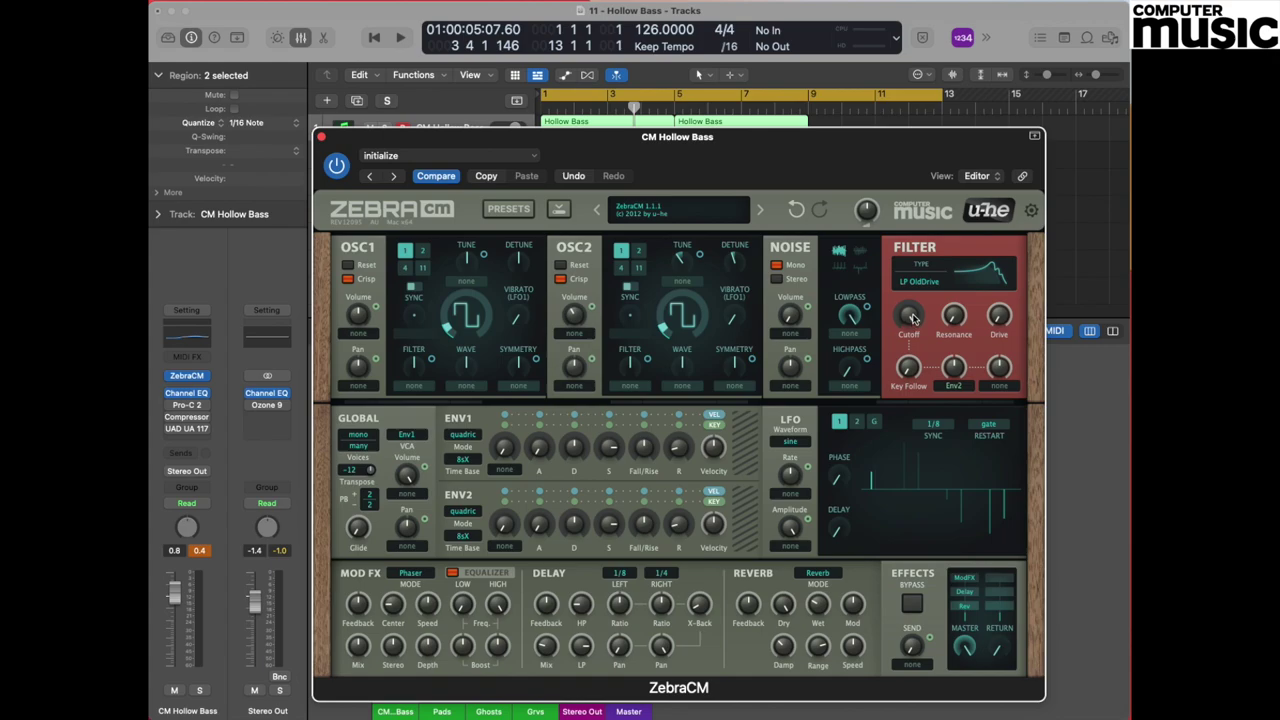
- Lower the filter cutoff from 150 to 84
{"action": "left_click", "coordinate": [911, 317]}
{"action": "left_click_drag", "start_coordinate": [911, 317], "coordinate": [911, 435]}
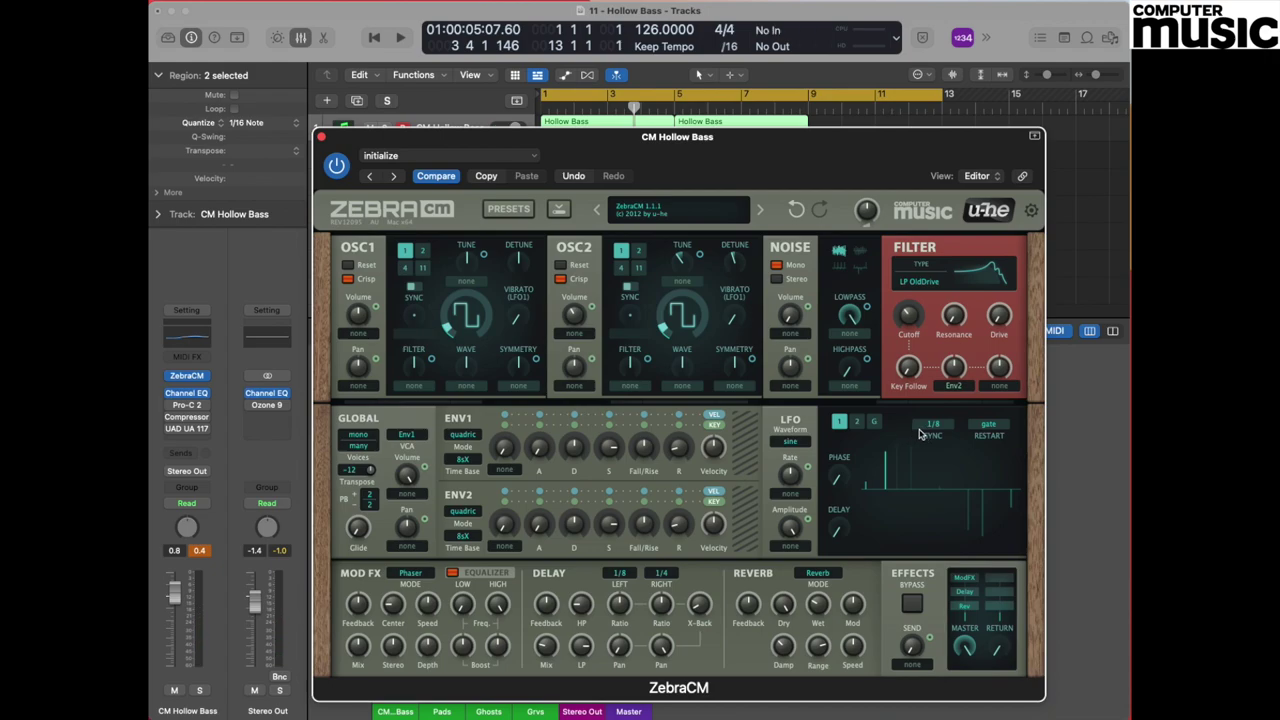
- Zero the lower LFO step bars and set the filter's Env2 modulation depth to 39
{"action": "mouse_move", "coordinate": [920, 433]}
{"action": "left_click_drag", "start_coordinate": [919, 467], "coordinate": [1012, 492]}
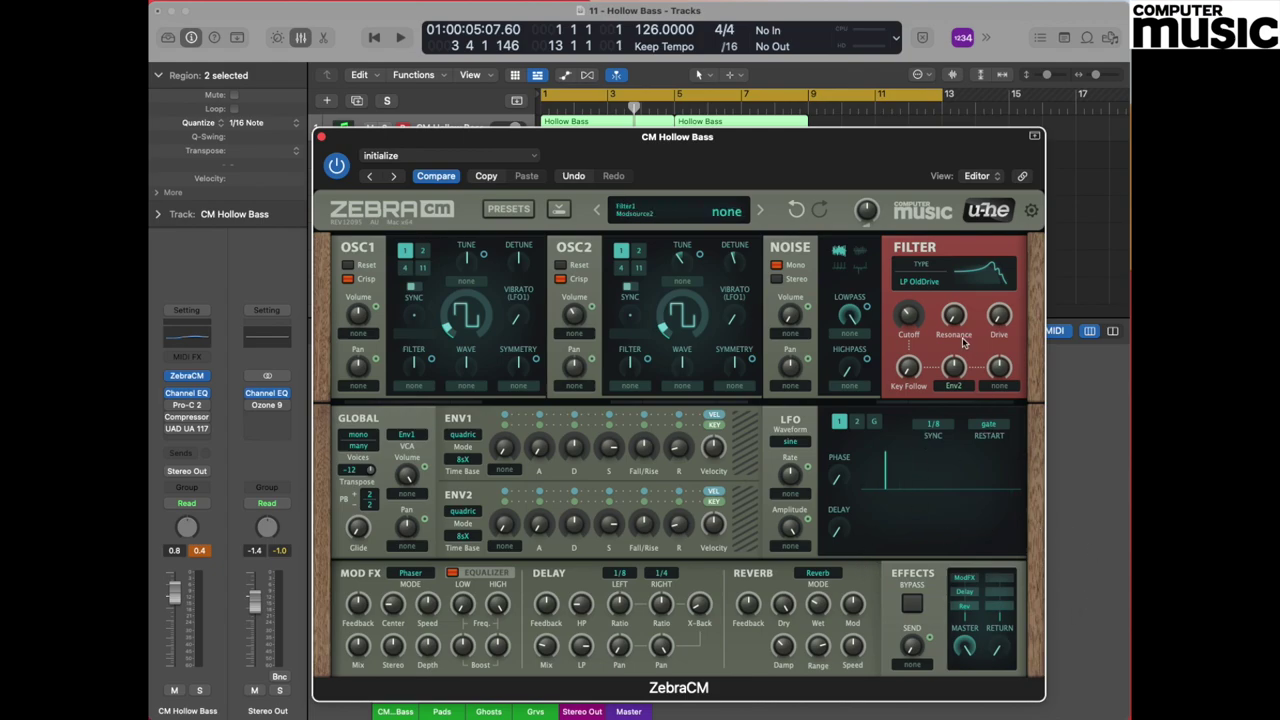
{"action": "mouse_move", "coordinate": [958, 370]}
{"action": "left_click_drag", "start_coordinate": [958, 375], "coordinate": [961, 347]}
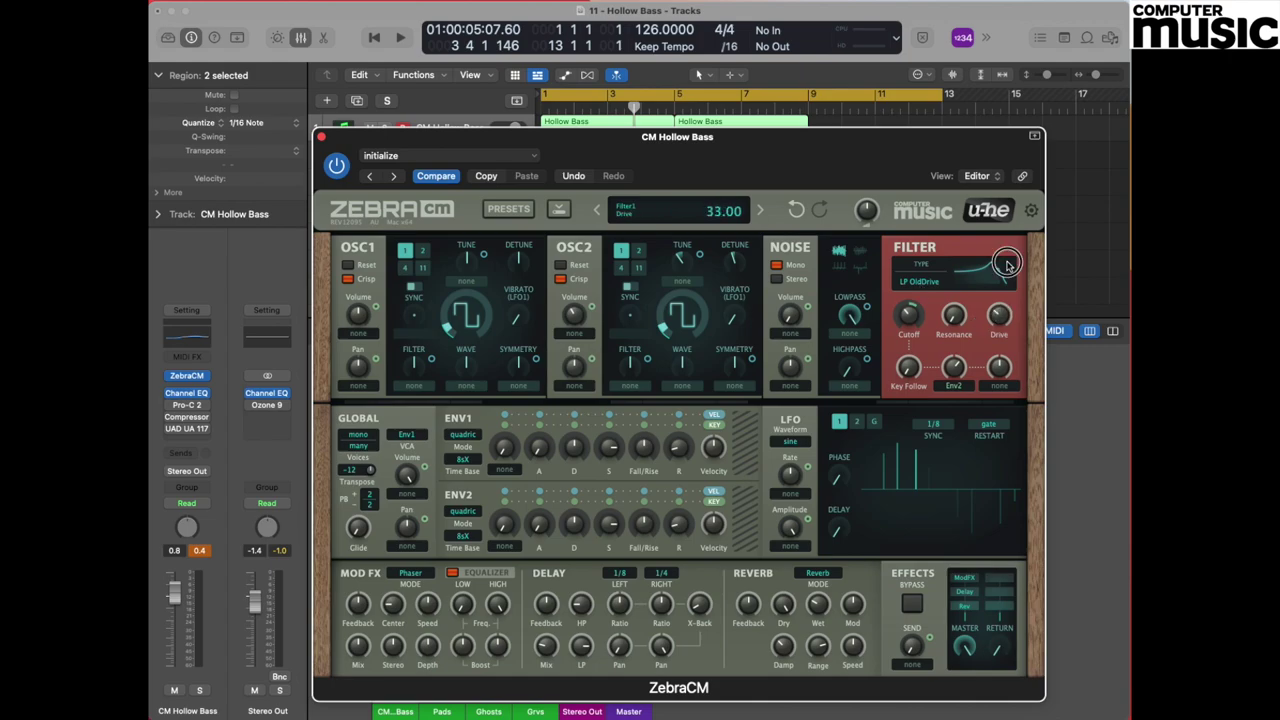
- Turn the Filter Drive knob up to its maximum of 100
{"action": "scroll", "coordinate": [1008, 262], "scroll_direction": "up", "scroll_amount": 2}
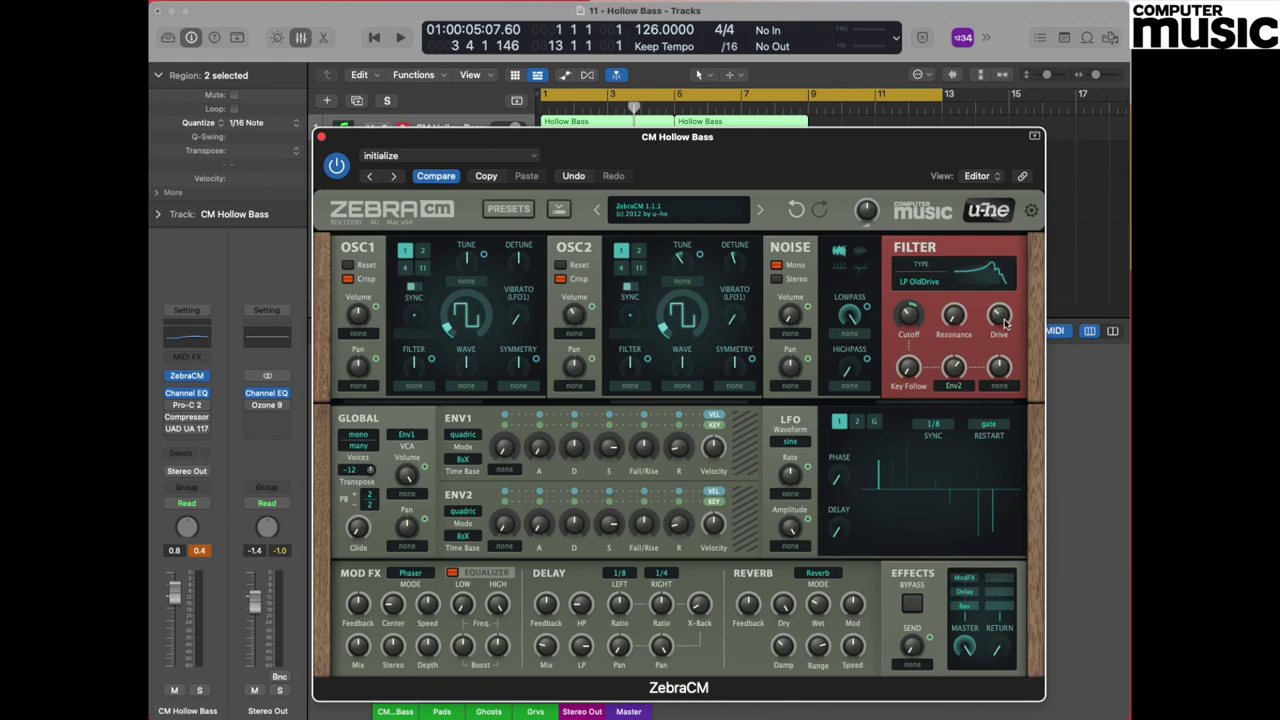
{"action": "mouse_move", "coordinate": [1005, 322]}
{"action": "left_mouse_down"}
{"action": "mouse_move", "coordinate": [1000, 192]}
{"action": "mouse_move", "coordinate": [1000, 308]}
{"action": "mouse_move", "coordinate": [1014, 312]}
{"action": "mouse_move", "coordinate": [999, 343]}
{"action": "left_mouse_up"}
- Set Env2 decay 35 and sustain 68, Env1 sustain 97, and switch voice mode to poly
{"action": "left_click_drag", "start_coordinate": [578, 528], "coordinate": [575, 552]}
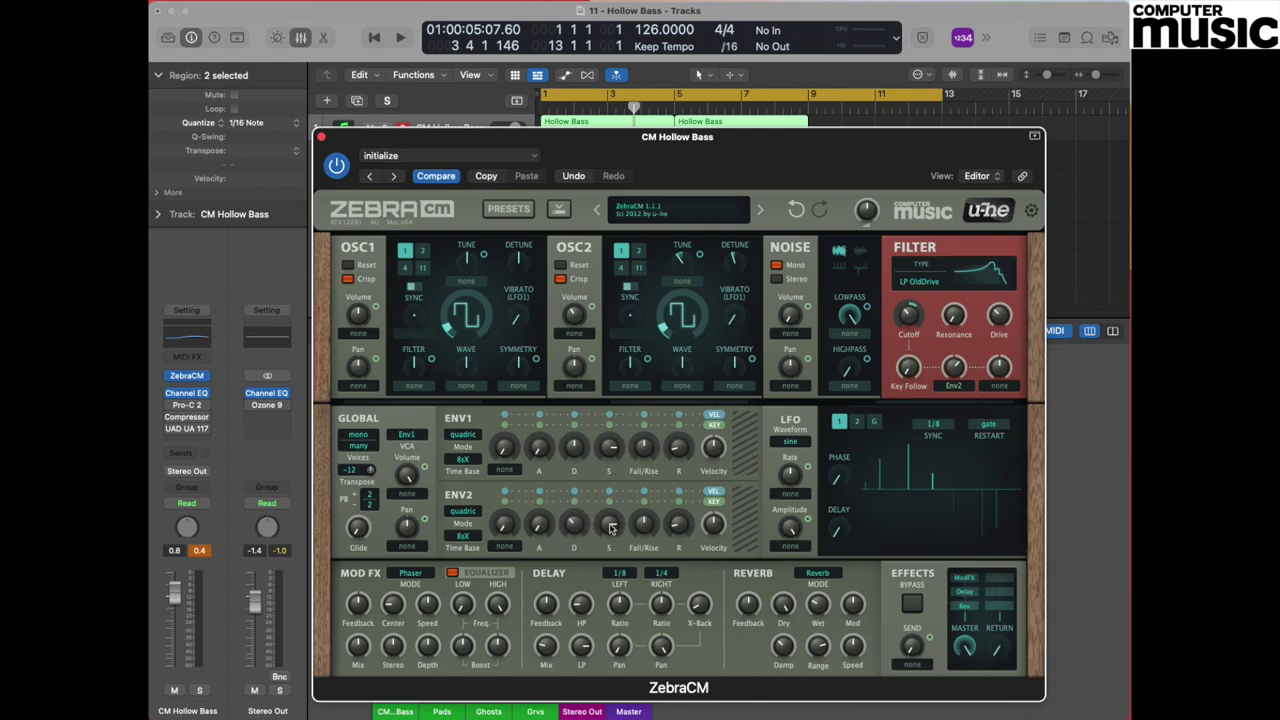
{"action": "left_click_drag", "start_coordinate": [613, 527], "coordinate": [616, 637]}
{"action": "left_click_drag", "start_coordinate": [606, 453], "coordinate": [615, 387]}
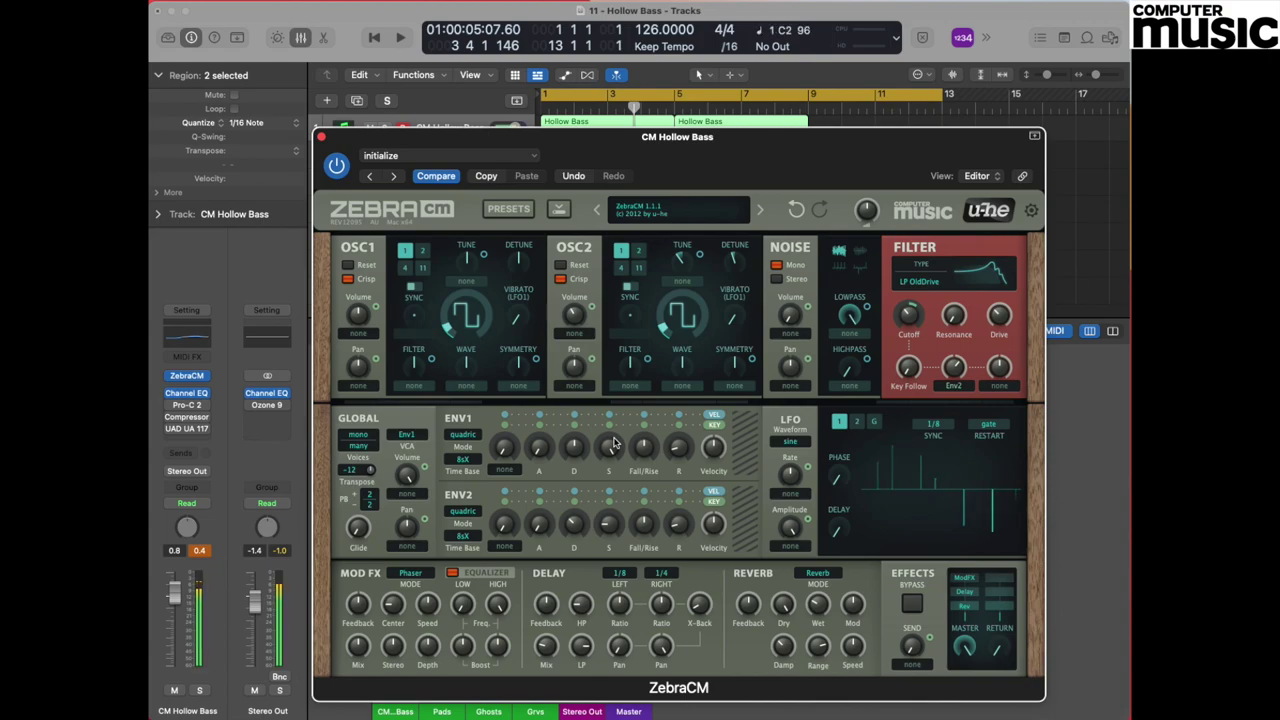
{"action": "left_click", "coordinate": [362, 434]}
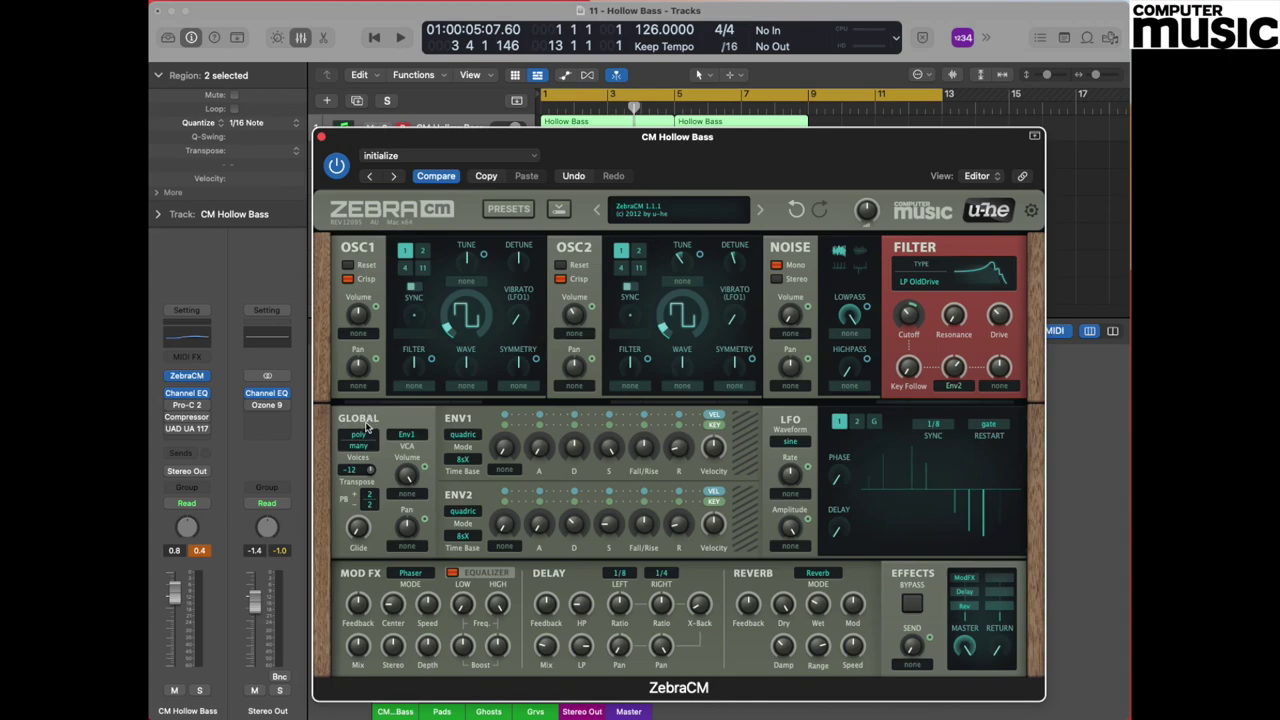
- Choose mono from the GLOBAL voice-mode dropdown, replacing poly
{"action": "left_click", "coordinate": [360, 437]}
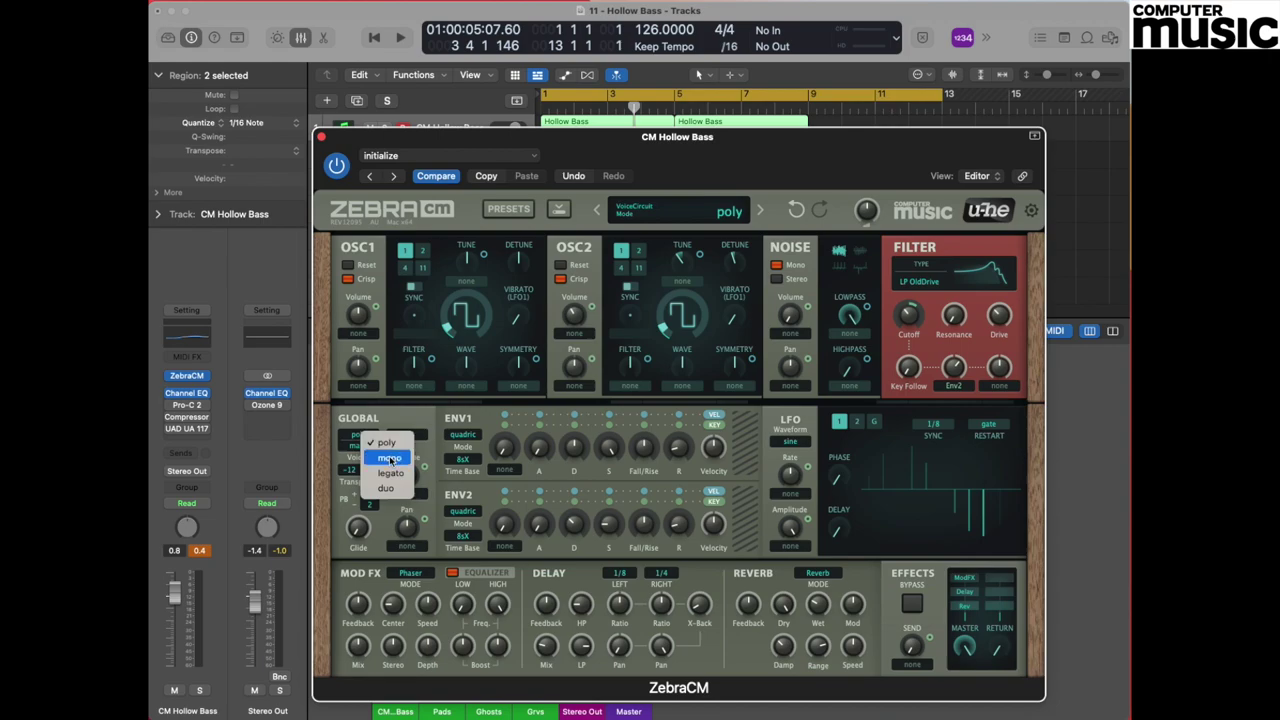
{"action": "left_click", "coordinate": [389, 457]}
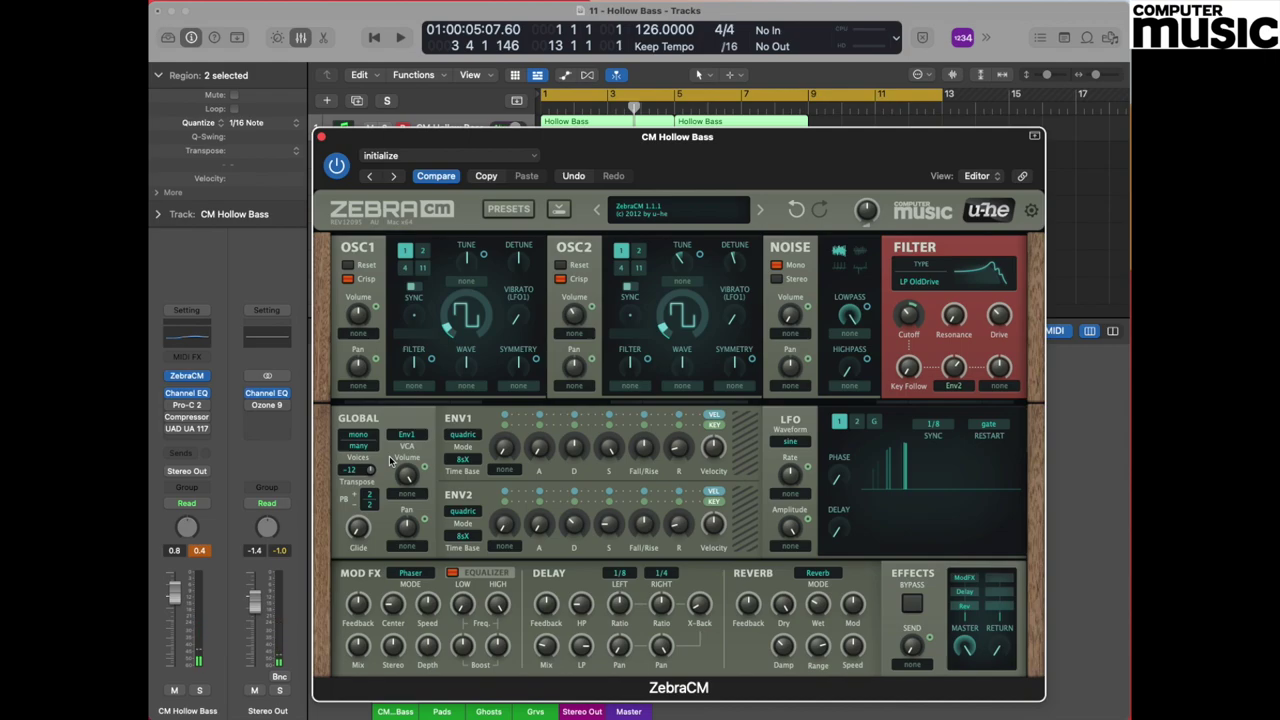
{"action": "left_click", "coordinate": [360, 434]}
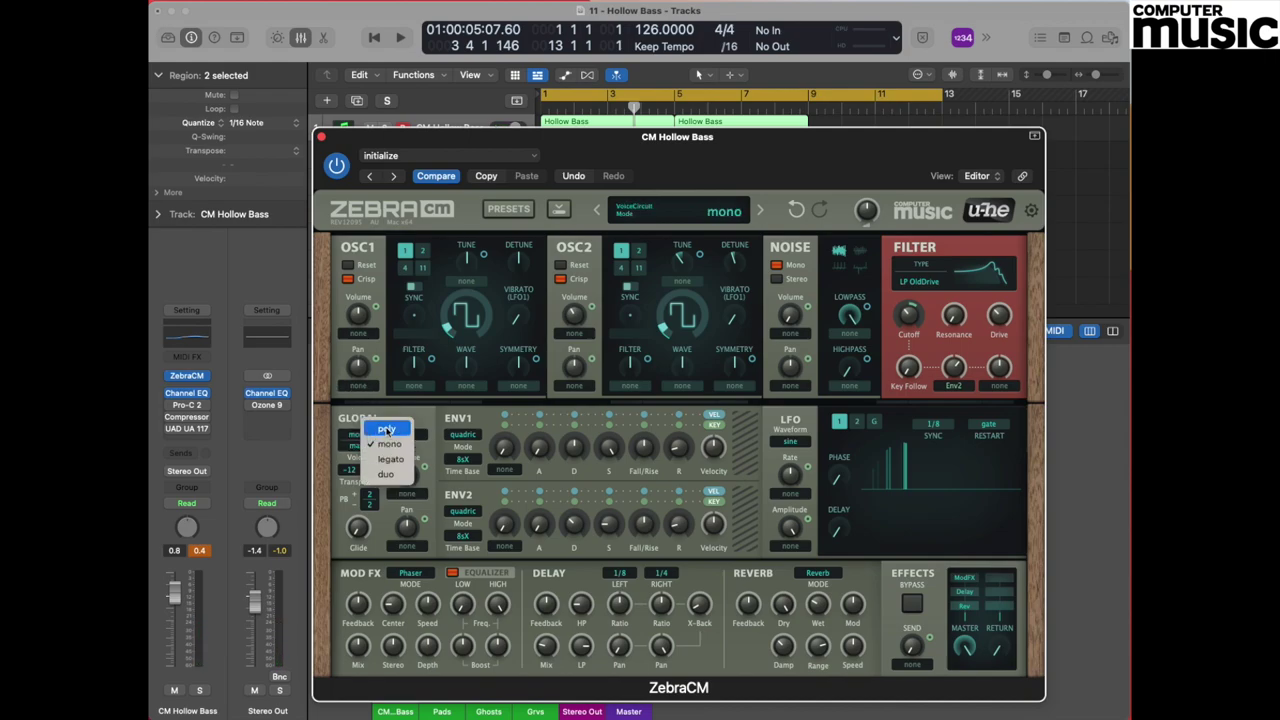
{"action": "left_click", "coordinate": [387, 432]}
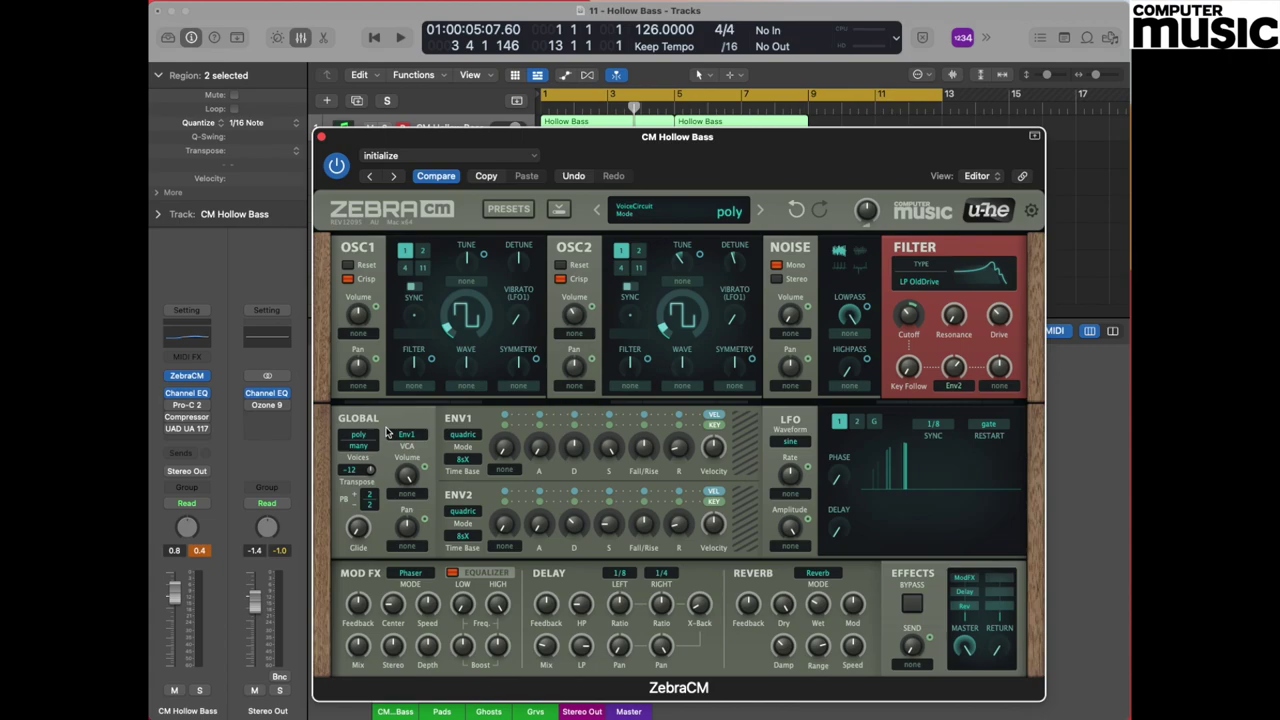
{"action": "left_click", "coordinate": [361, 434]}
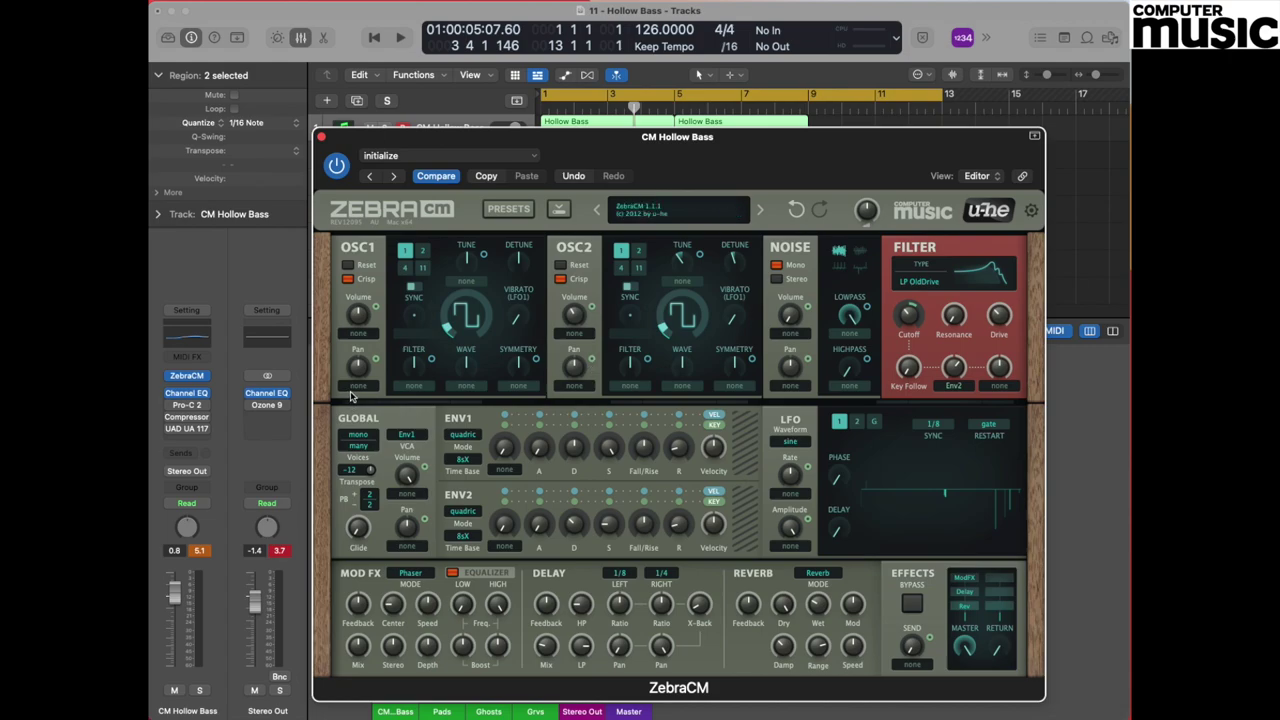
{"action": "left_click", "coordinate": [185, 410]}
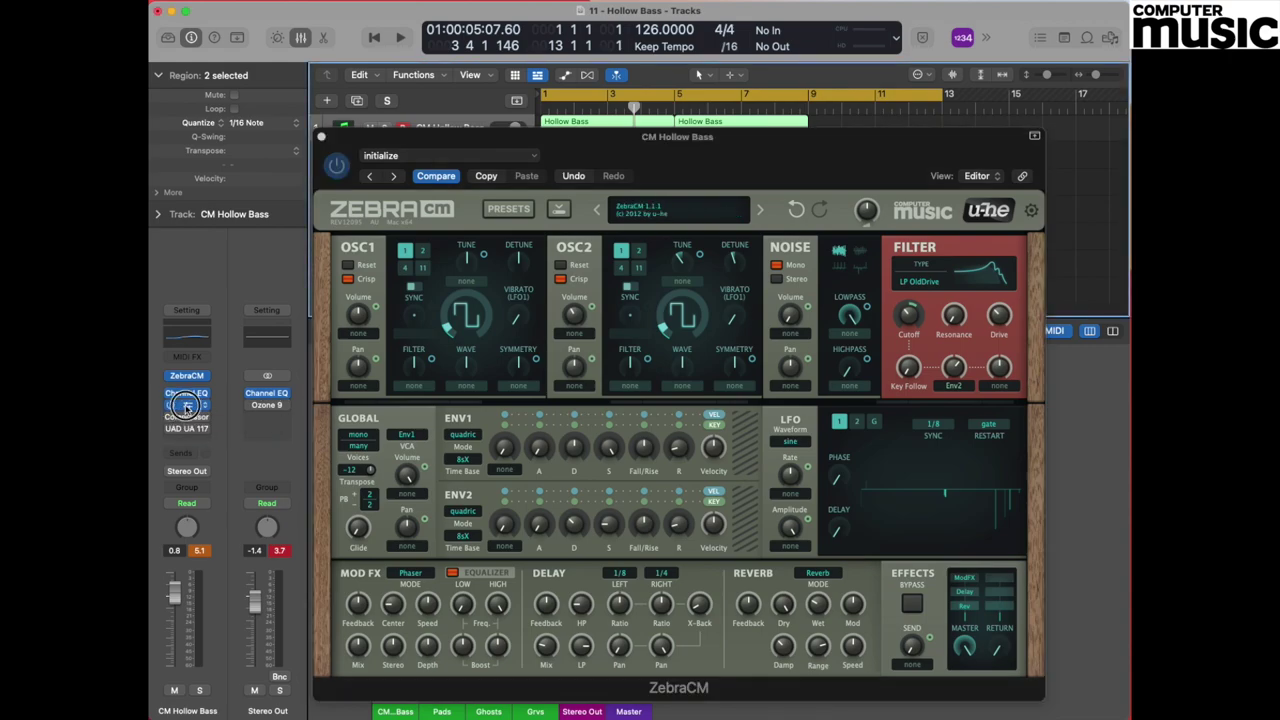
{"action": "left_click_drag", "start_coordinate": [152, 116], "coordinate": [758, 148]}
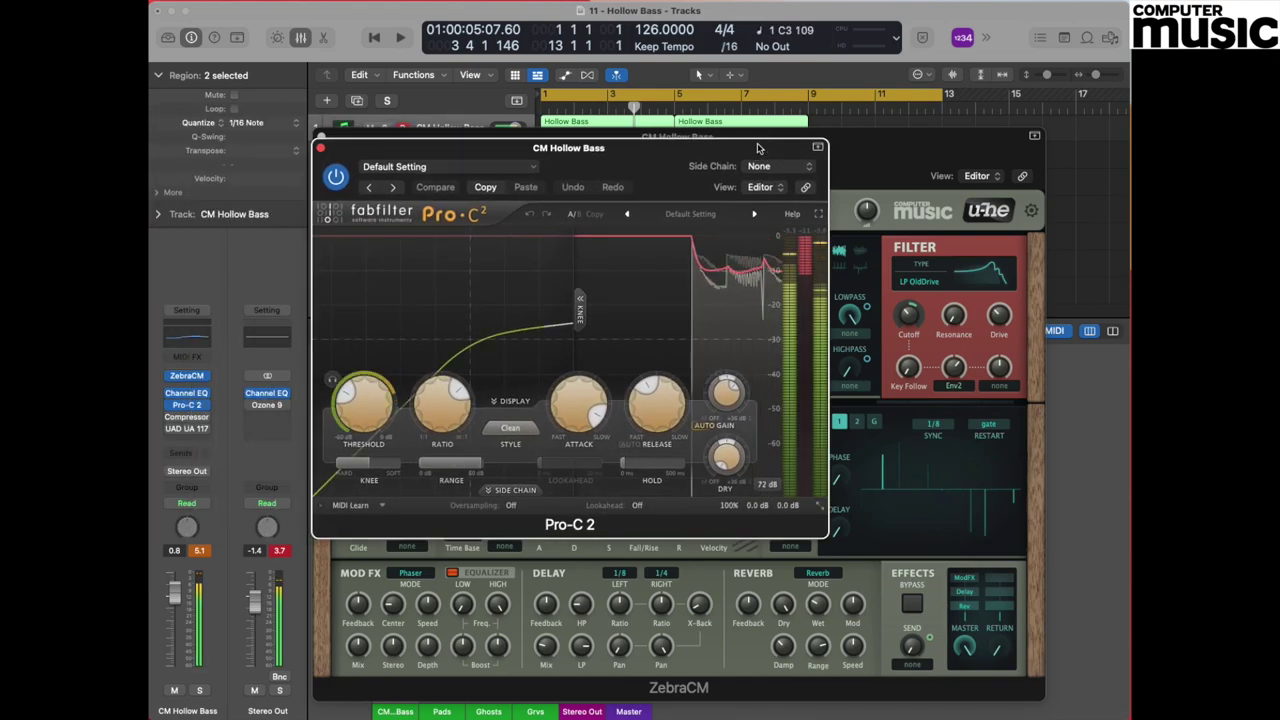
{"action": "left_click", "coordinate": [321, 150]}
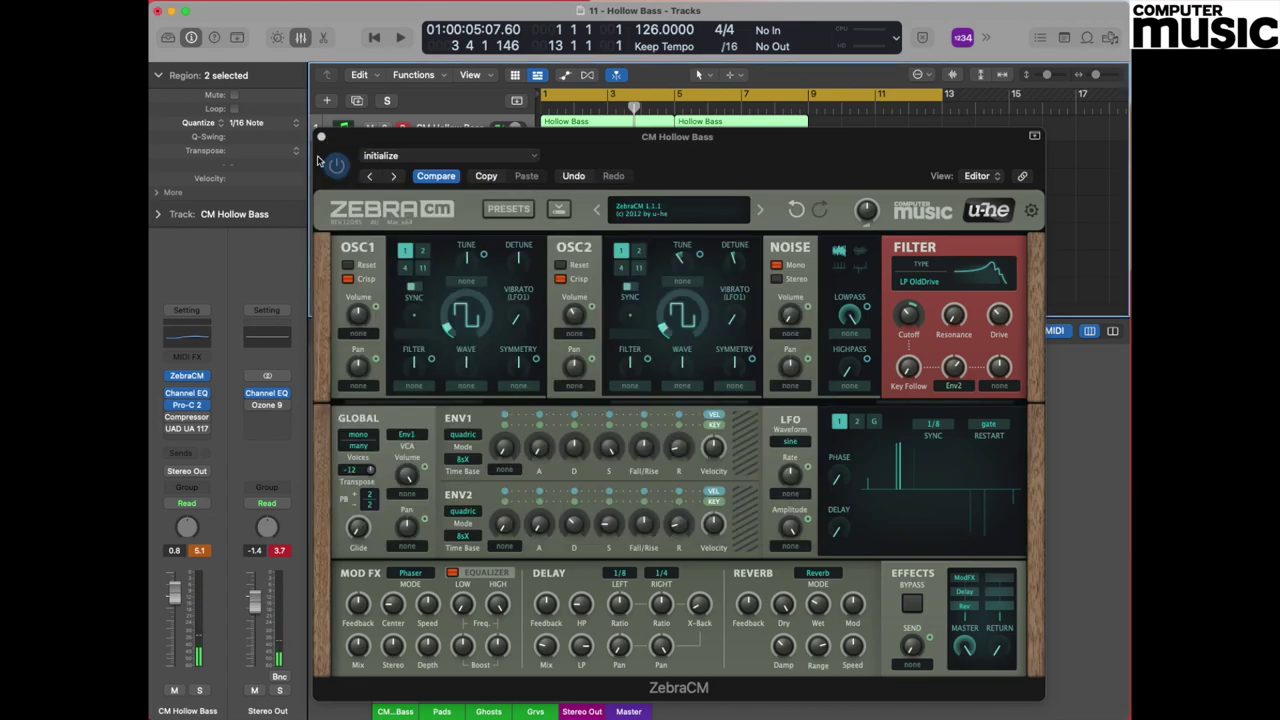
{"action": "left_click", "coordinate": [187, 418]}
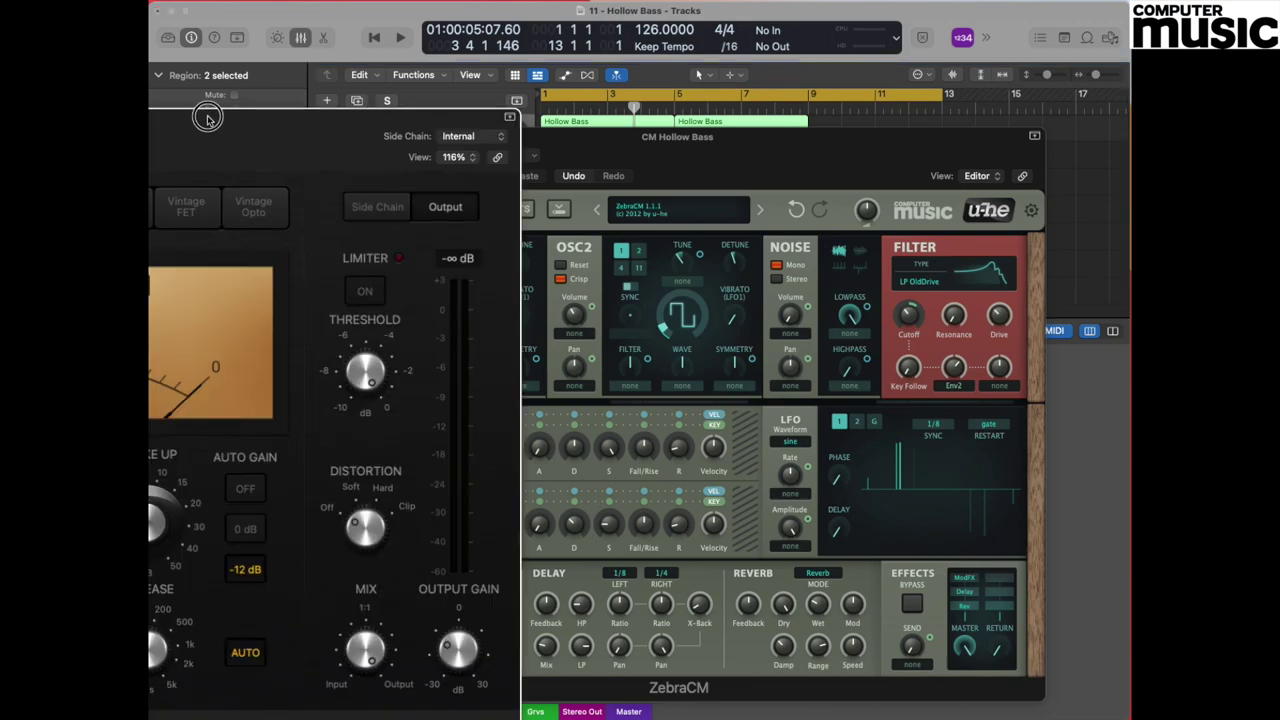
{"action": "left_click_drag", "start_coordinate": [190, 81], "coordinate": [695, 81]}
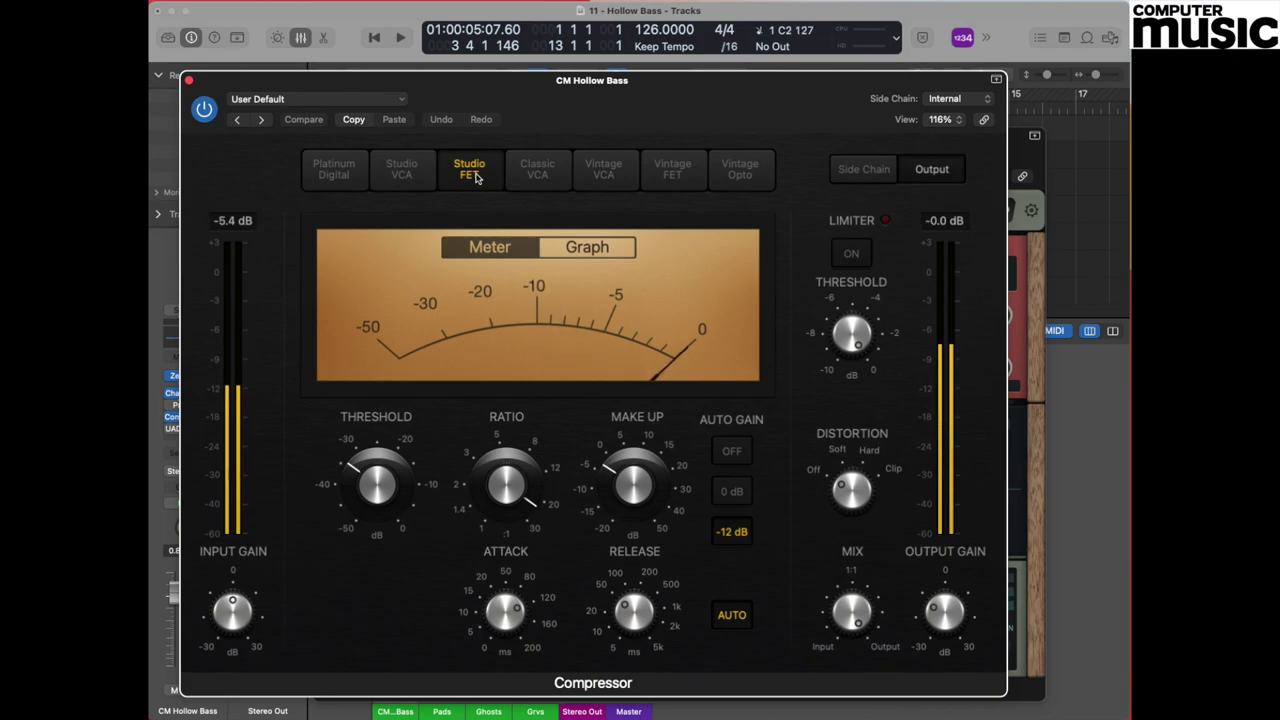
{"action": "left_click", "coordinate": [189, 79]}
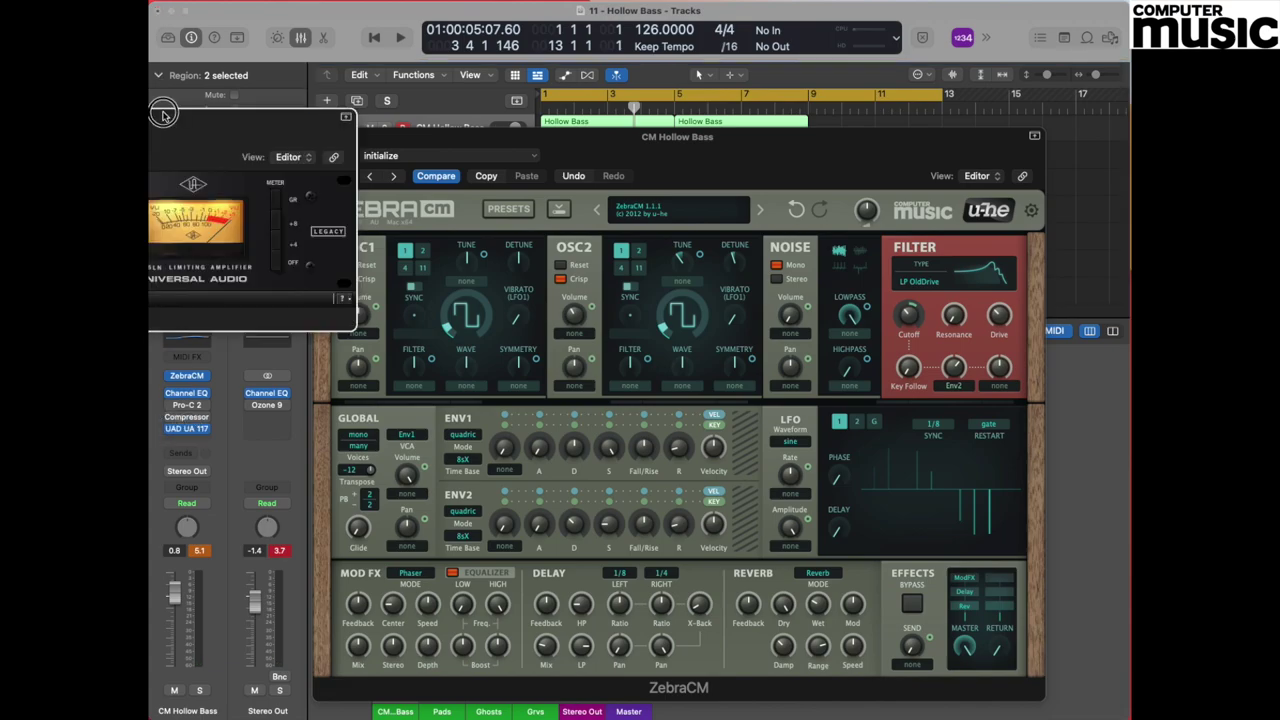
{"action": "left_click_drag", "start_coordinate": [163, 118], "coordinate": [751, 173]}
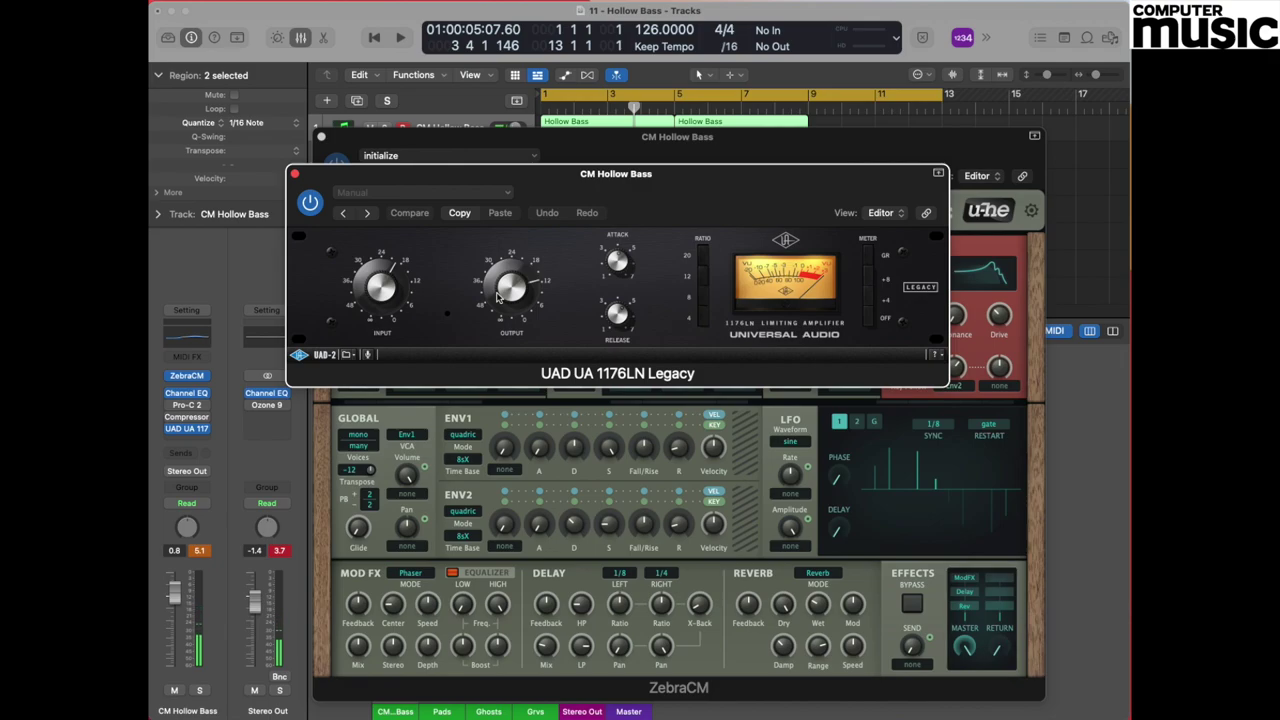
- Briefly bypass the UAD 1176LN to compare, then re-enable it
{"action": "left_click", "coordinate": [310, 203]}
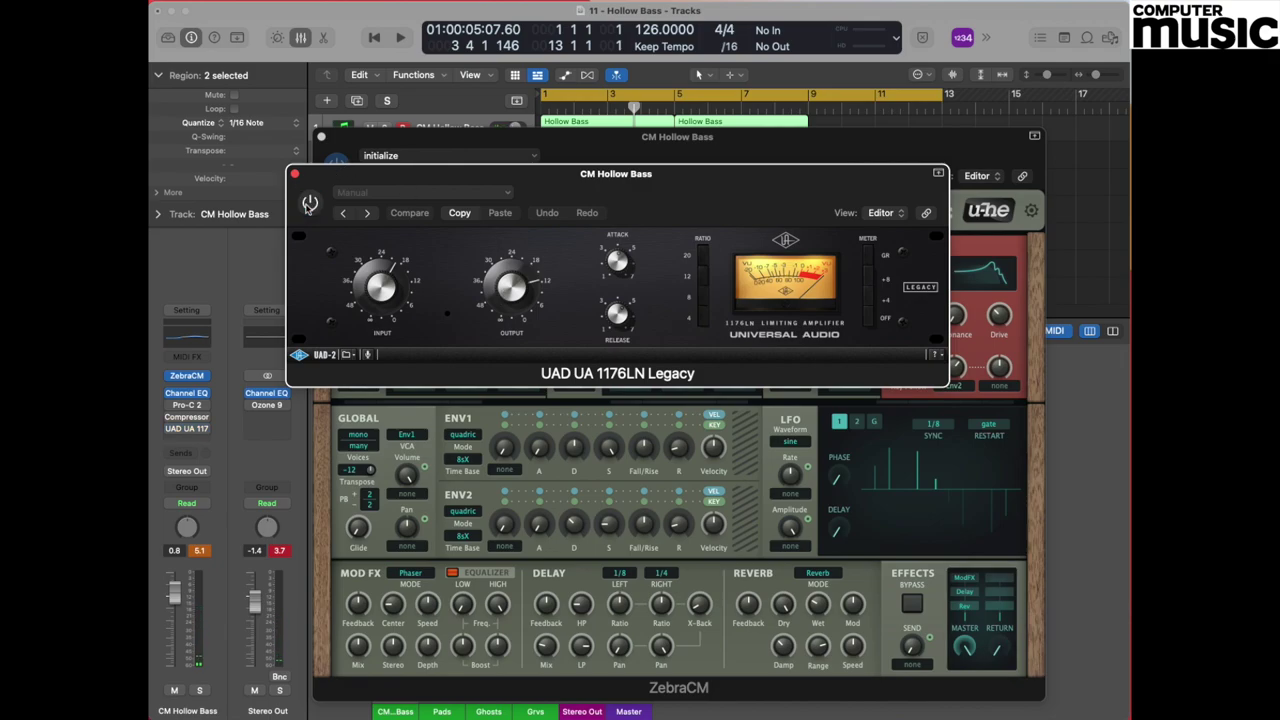
{"action": "left_click", "coordinate": [310, 203]}
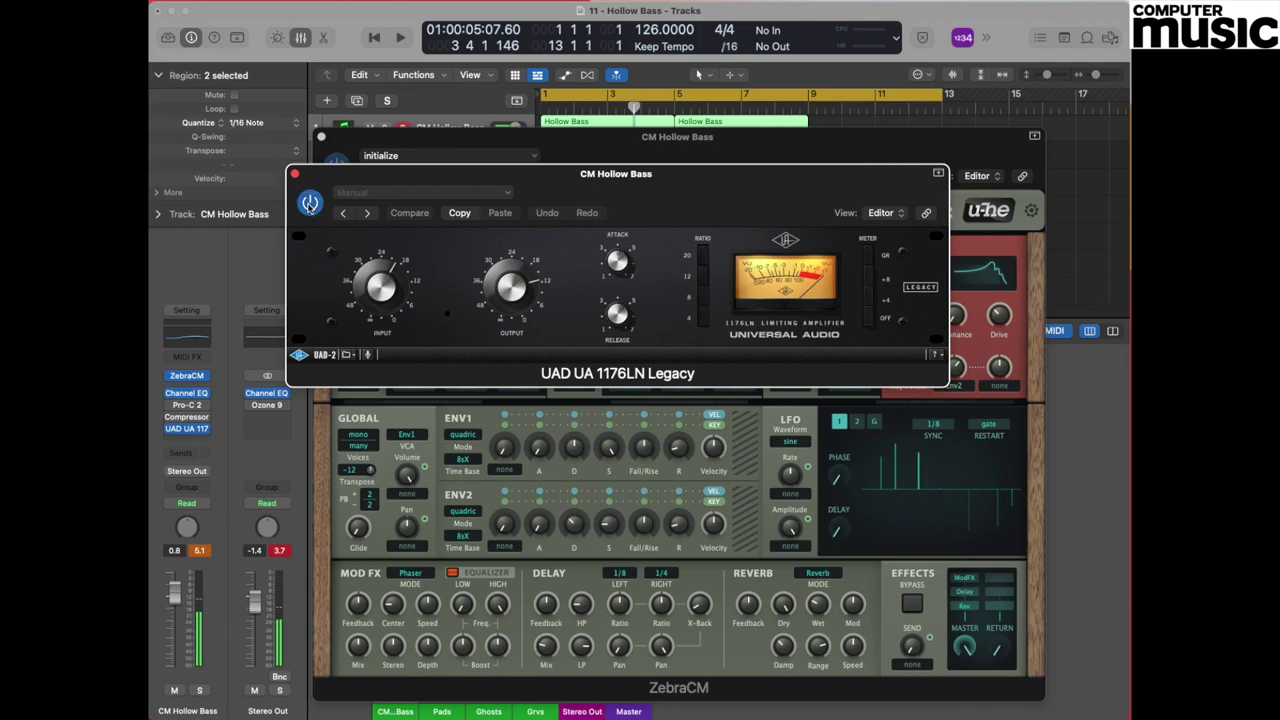